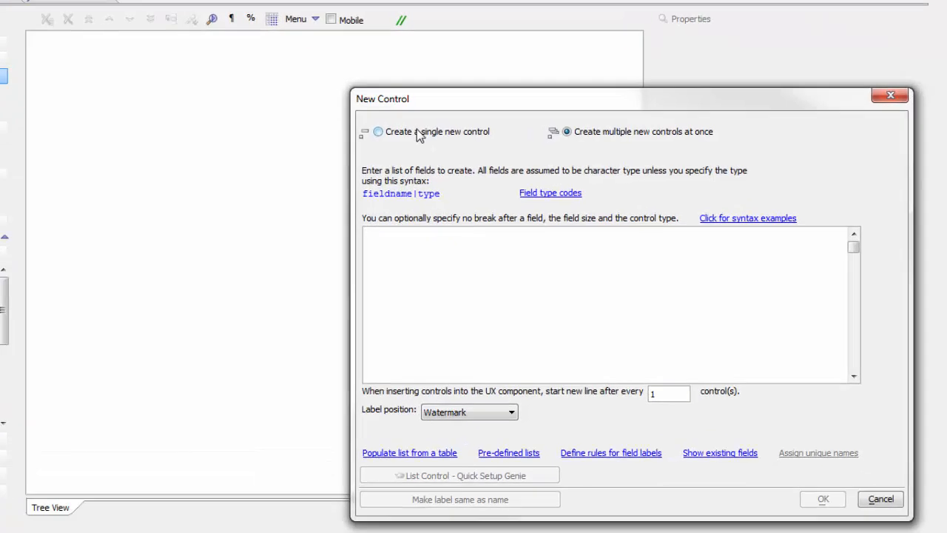
Step: Start a single new control named list1, launch the List Control Quick Setup Genie and expand its data source type settings
left_click(447, 180)
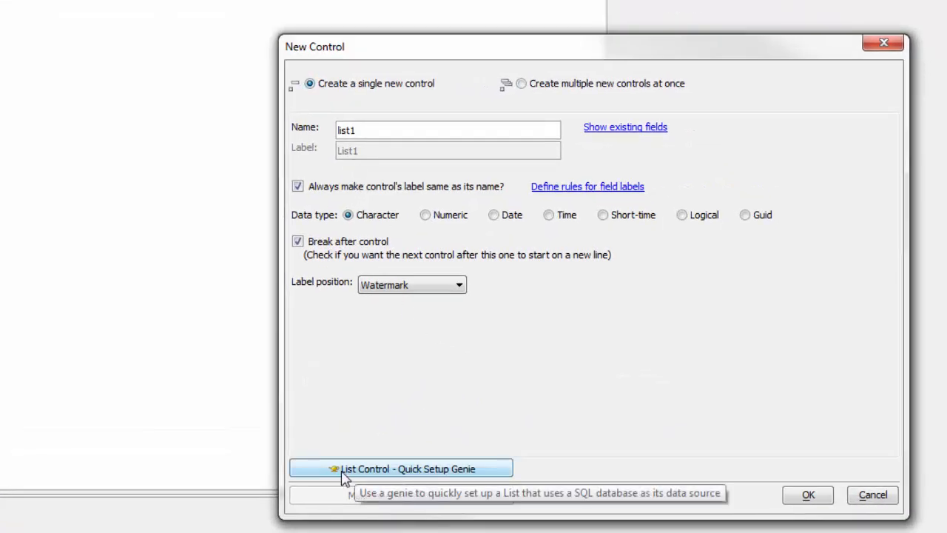
left_click(394, 472)
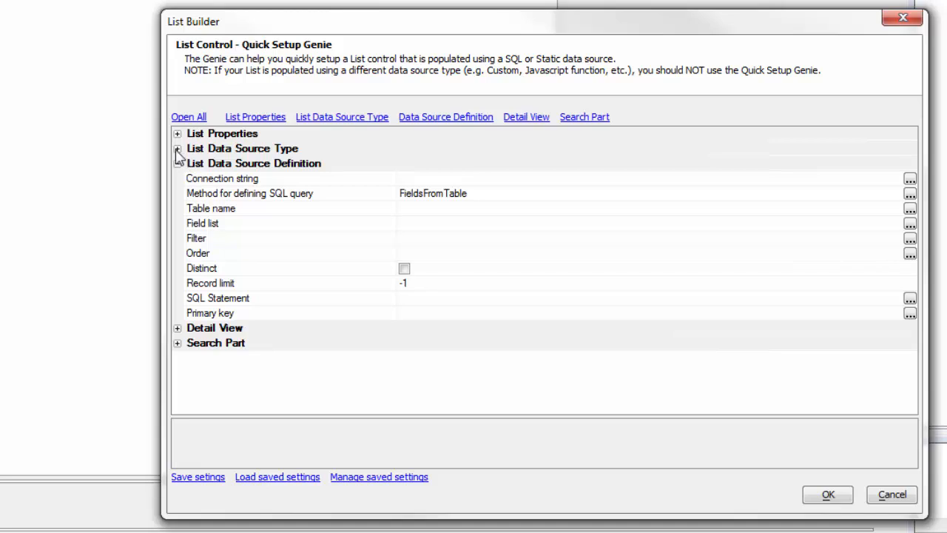
left_click(177, 148)
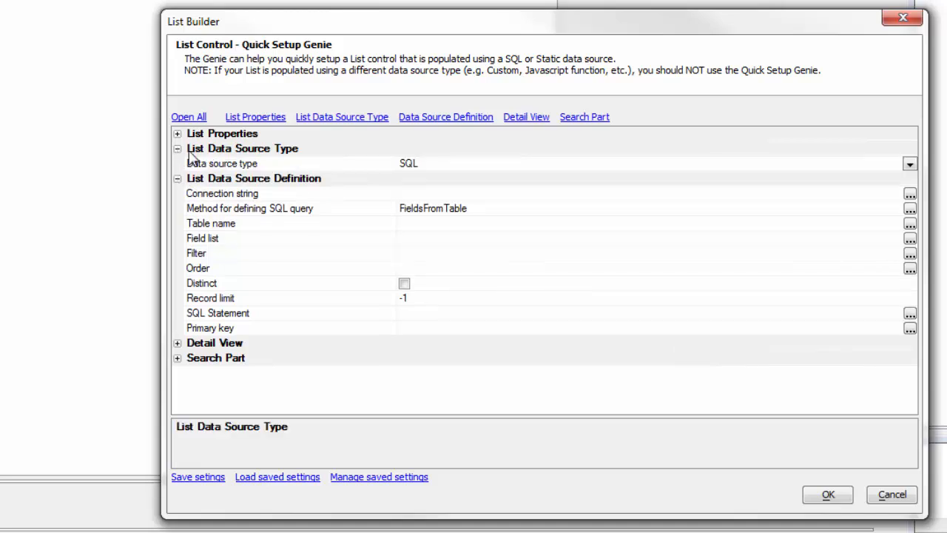
Step: Set the list's connection string to the named connection sqlserver2012_northwind
double_click(219, 197)
left_click(624, 179)
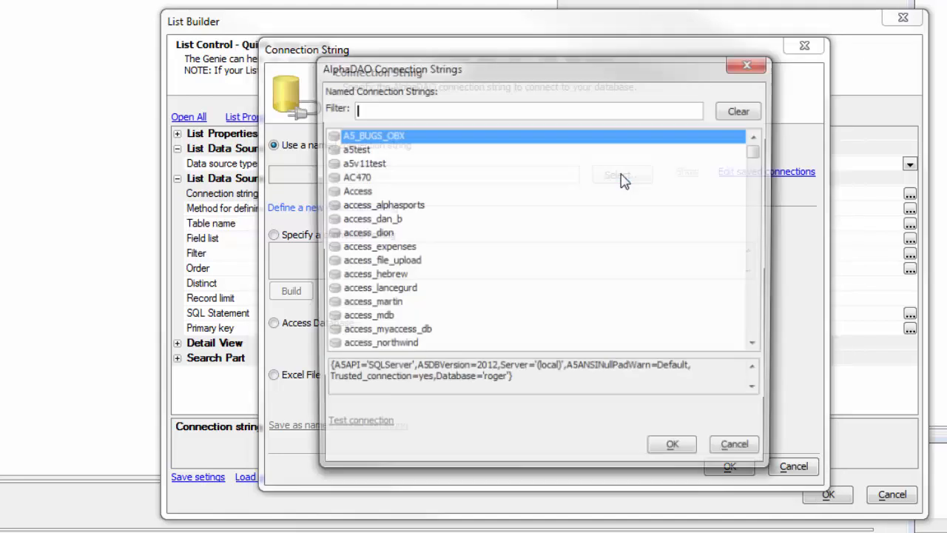
type("north")
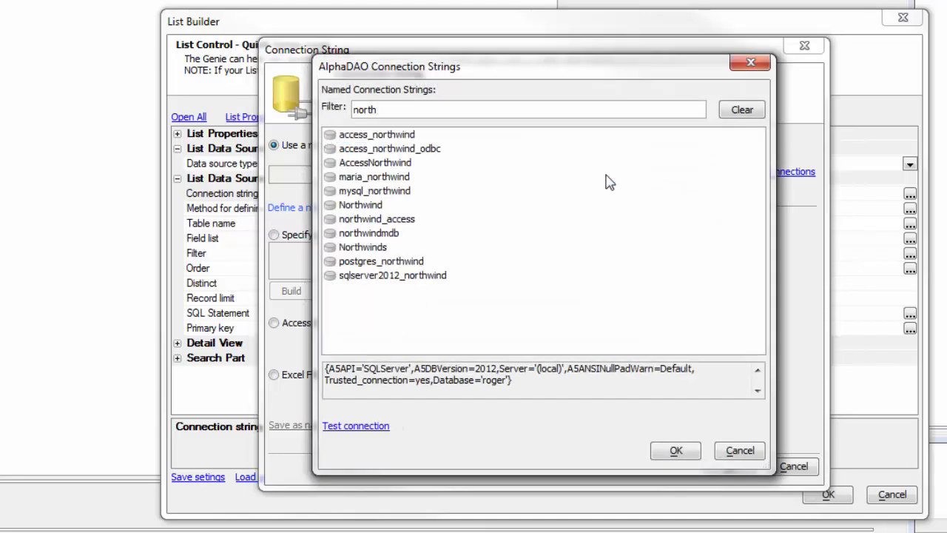
double_click(429, 275)
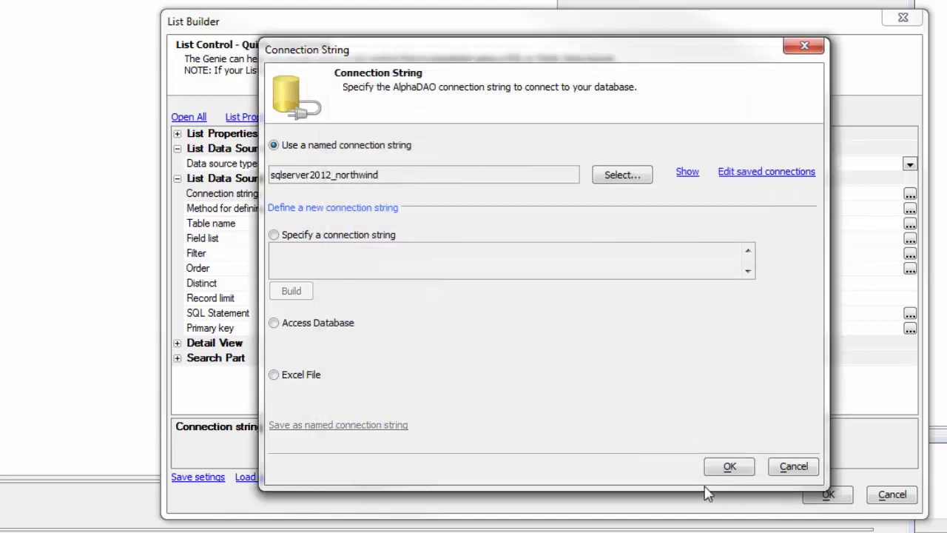
left_click(730, 471)
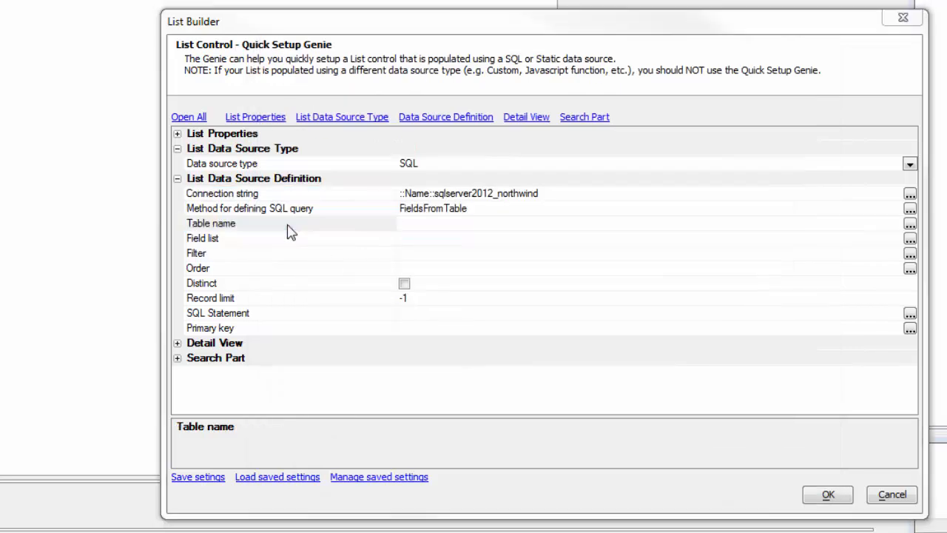
Step: Choose the Customers table and include the CustomerID, CompanyName, ContactName, City and Country fields in the list query
double_click(288, 226)
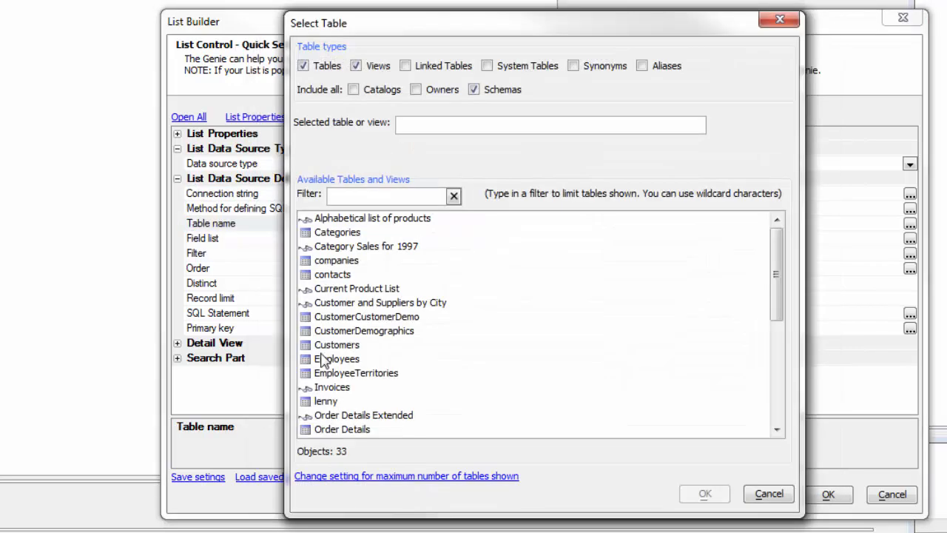
double_click(326, 345)
double_click(263, 241)
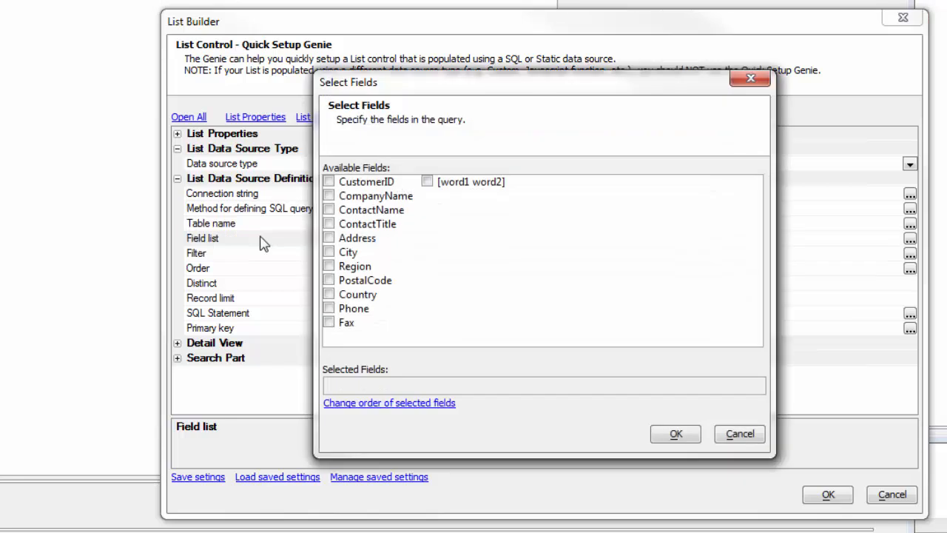
left_click(329, 181)
left_click(328, 195)
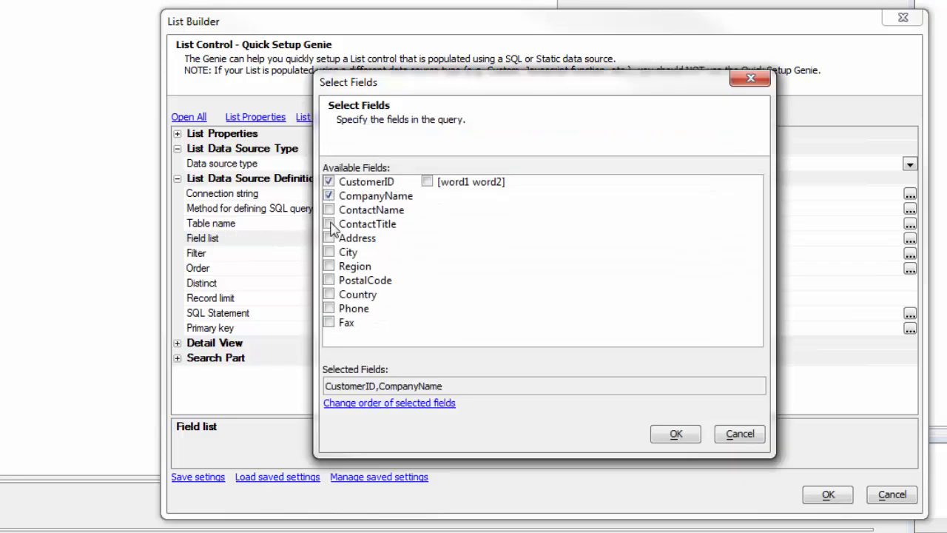
left_click(328, 210)
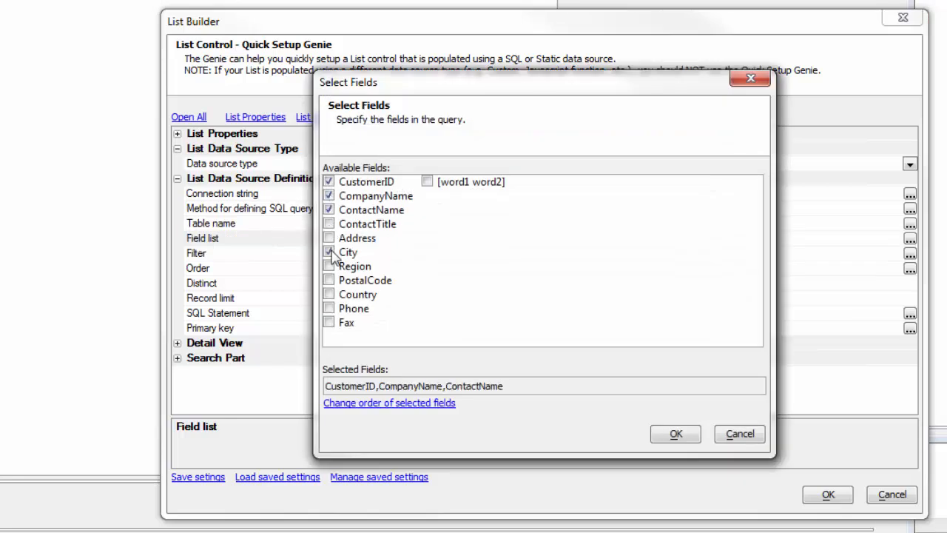
left_click(329, 252)
left_click(329, 293)
left_click(675, 434)
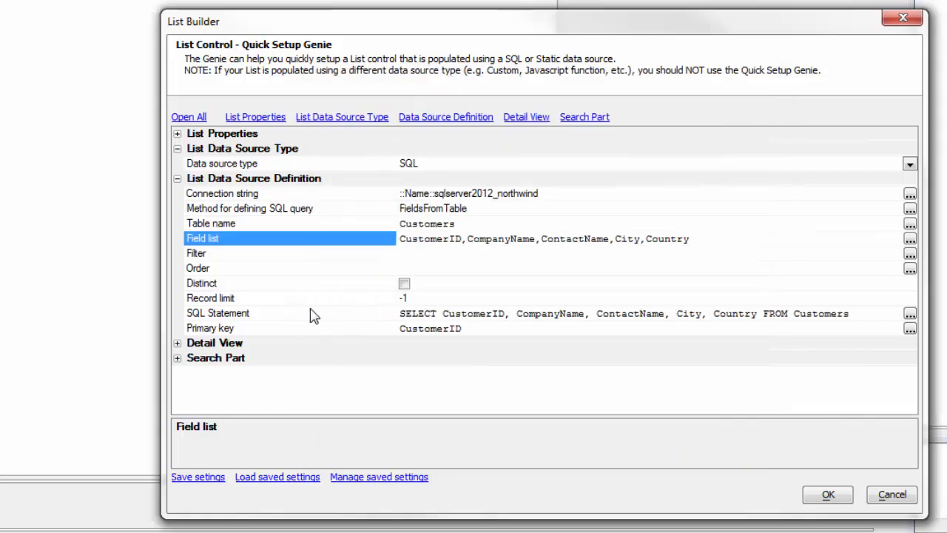
Step: Enable a Detail View for the list in the genie
left_click(178, 344)
left_click(405, 358)
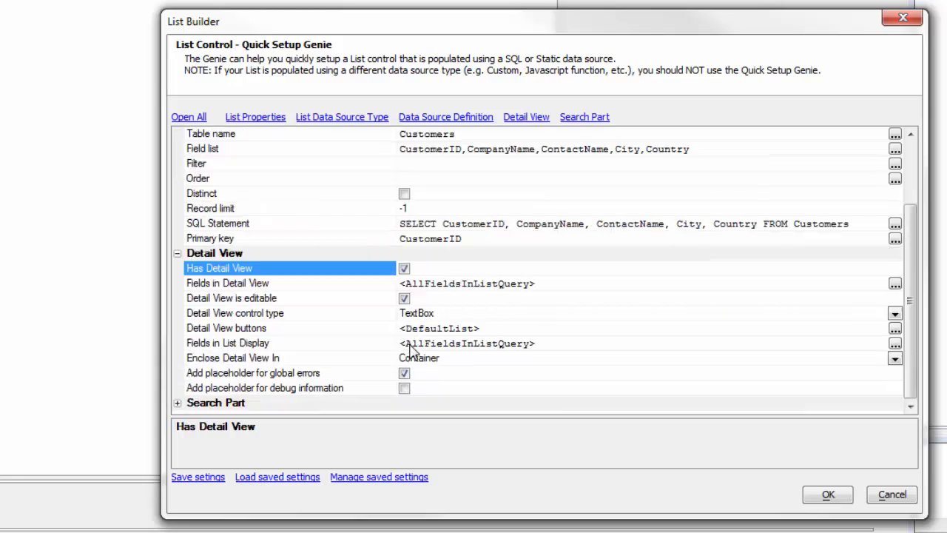
scroll(400, 332, "down", 1)
Step: Enable a Search Part for the list with IndividualControls as its type
left_click(177, 403)
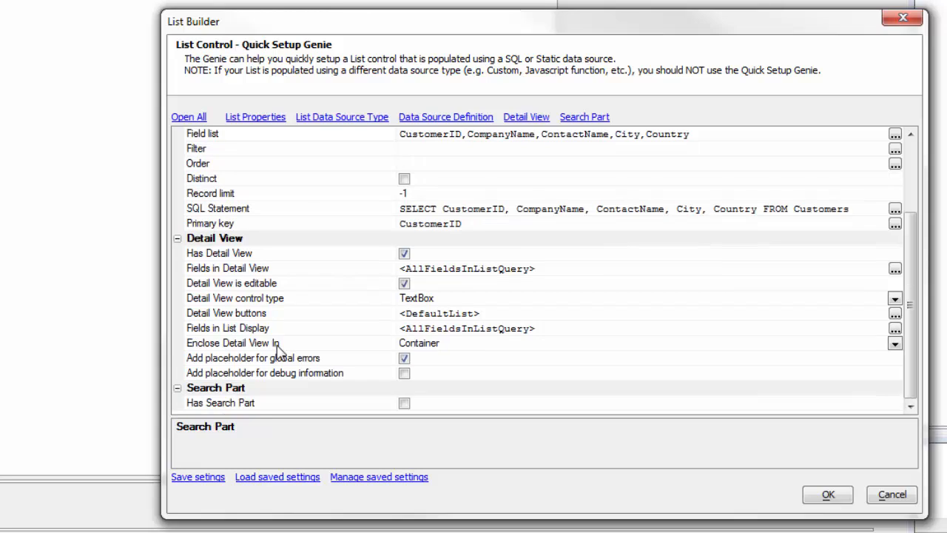
left_click(405, 405)
left_click(404, 404)
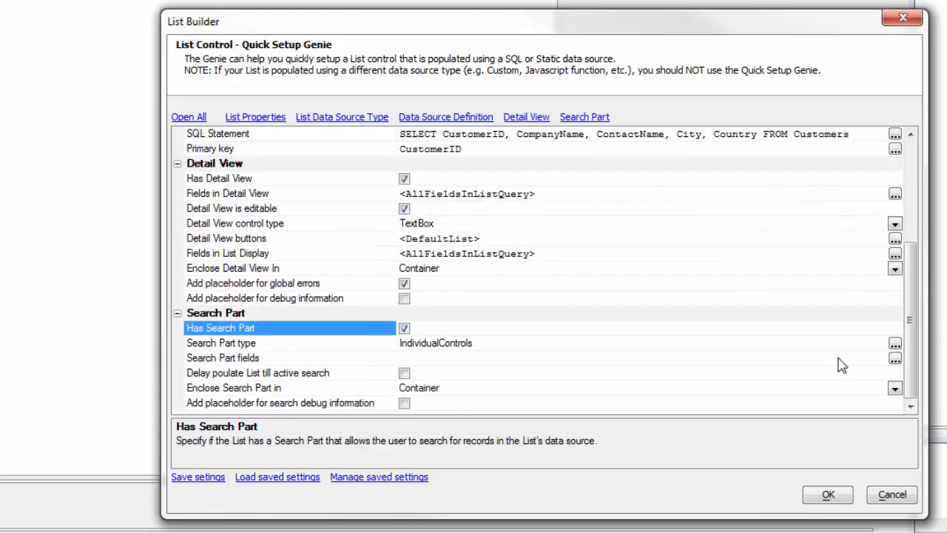
left_click(896, 345)
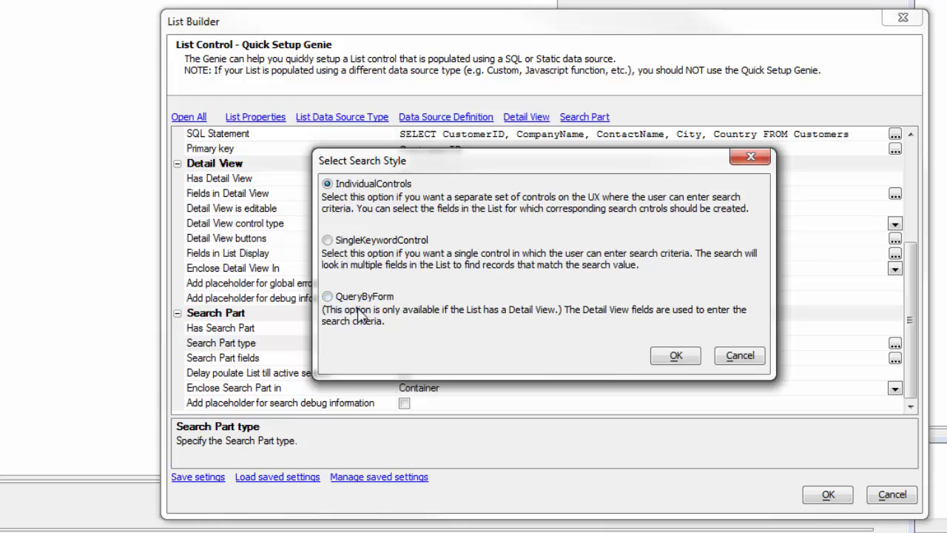
left_click(674, 357)
Step: Set the Search Part fields to CustomerID, CompanyName, ContactName, City and Country
double_click(317, 362)
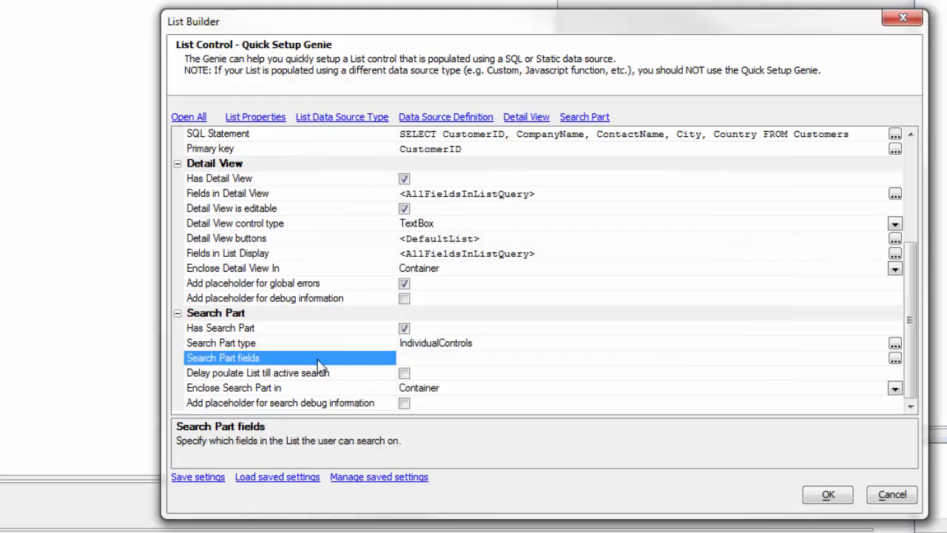
left_click(375, 103)
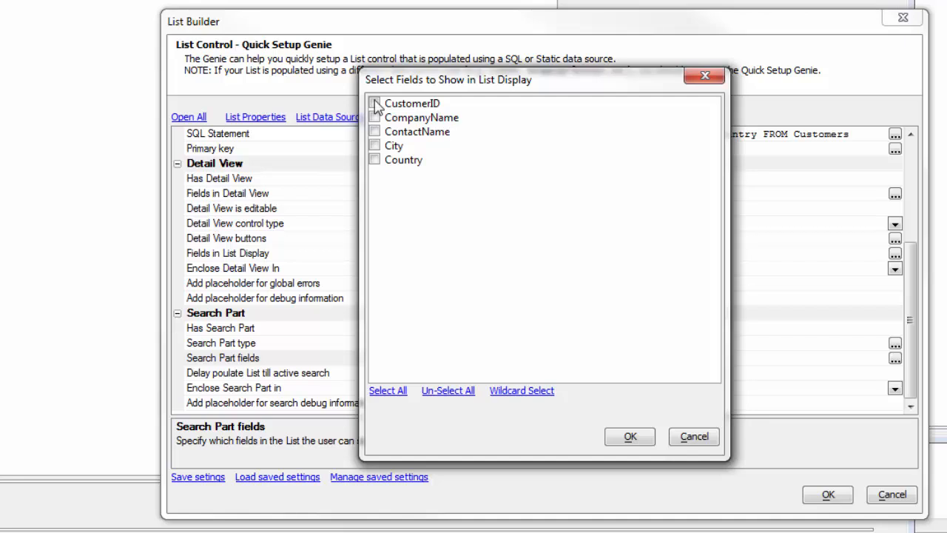
left_click(375, 117)
left_click(374, 131)
left_click(374, 145)
left_click(374, 160)
left_click(630, 436)
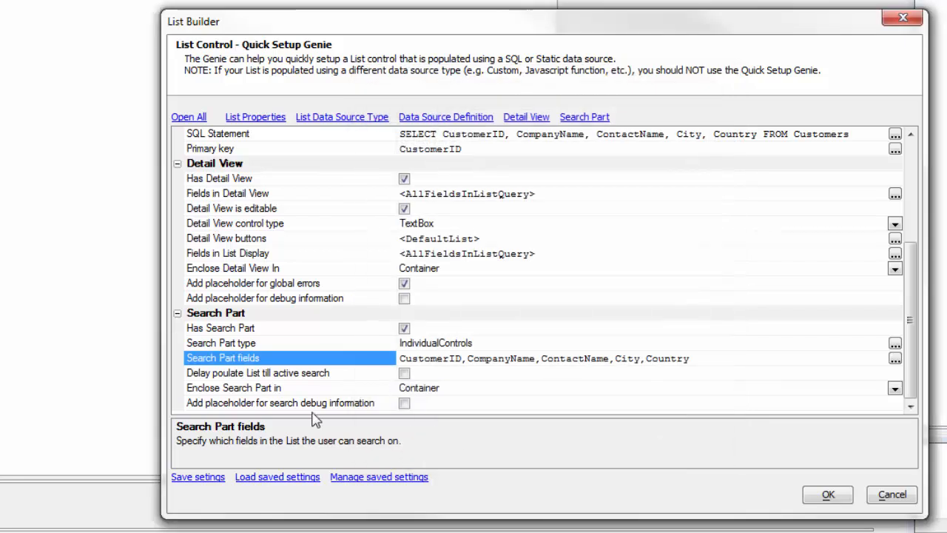
Step: Add a placeholder for debug information to the Detail View and finish the genie to generate the controls
left_click(257, 377)
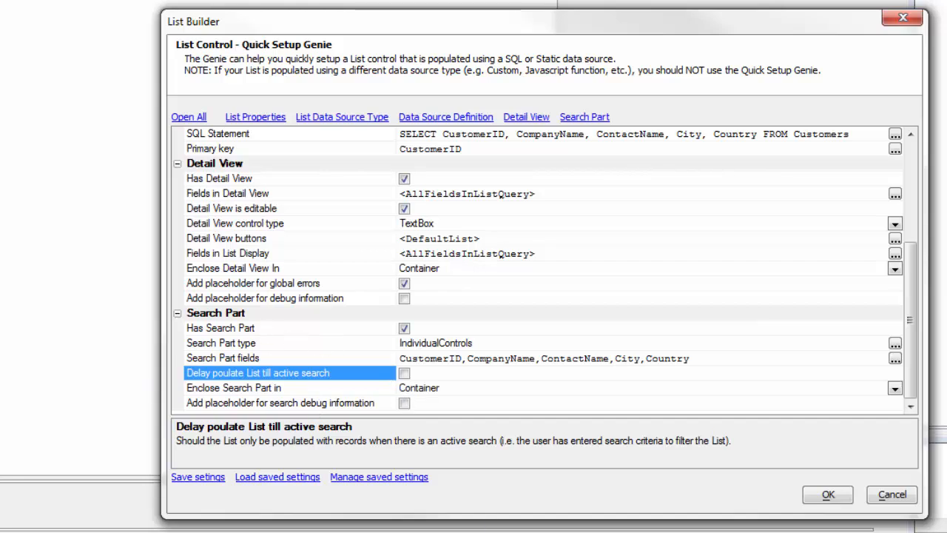
left_click(404, 301)
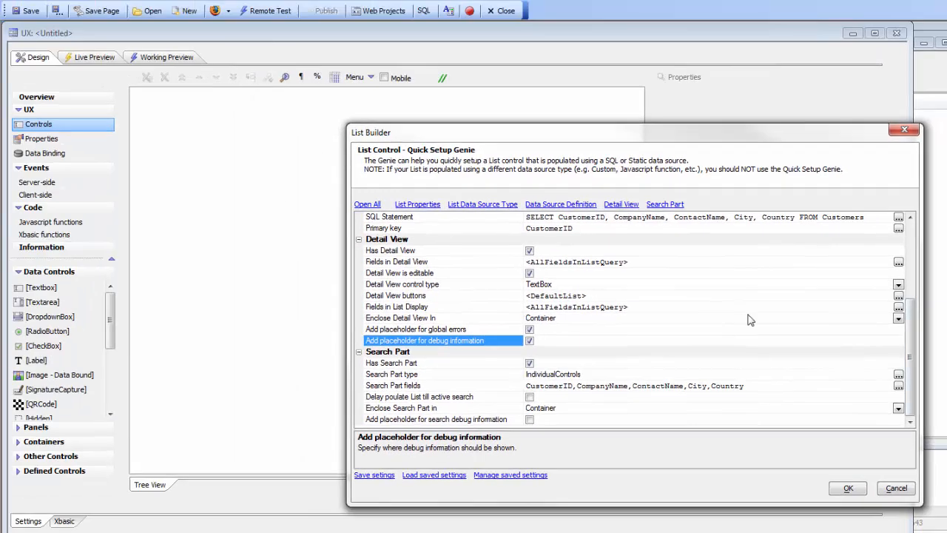
left_click(848, 489)
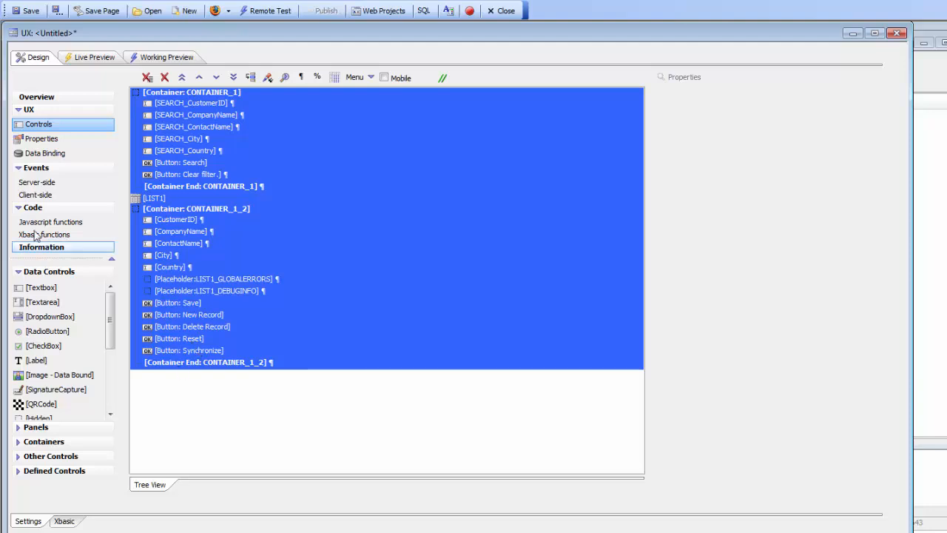
Step: Save the UX component as list_qs and run it in the Working Preview
left_click(26, 10)
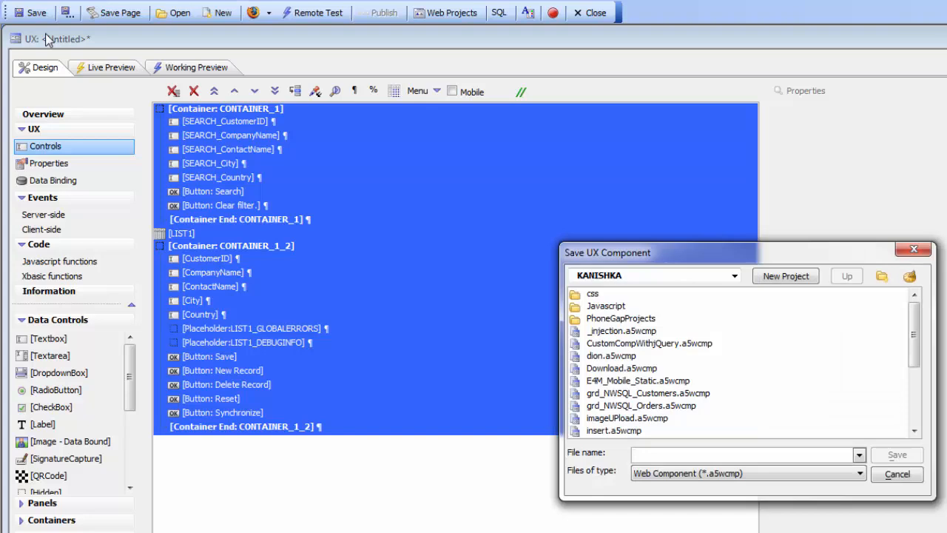
type("list_qs")
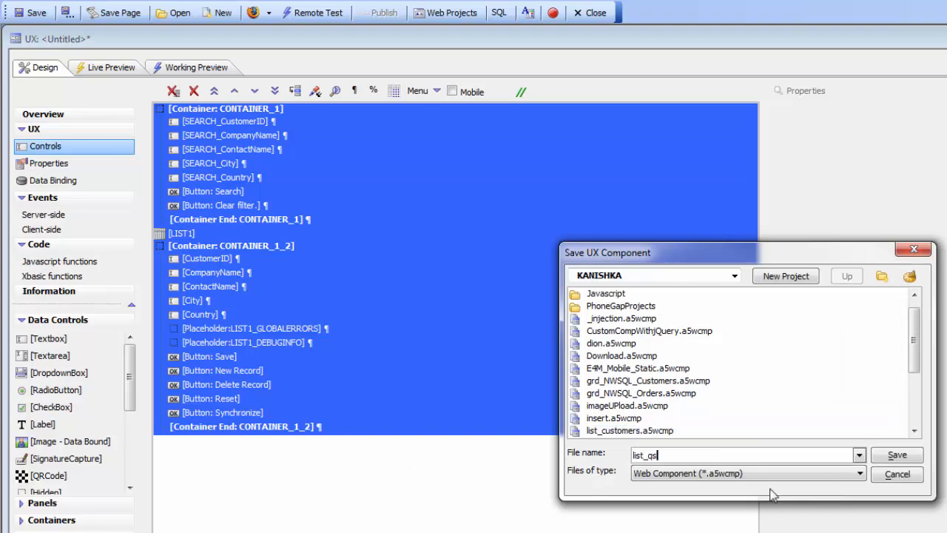
left_click(897, 454)
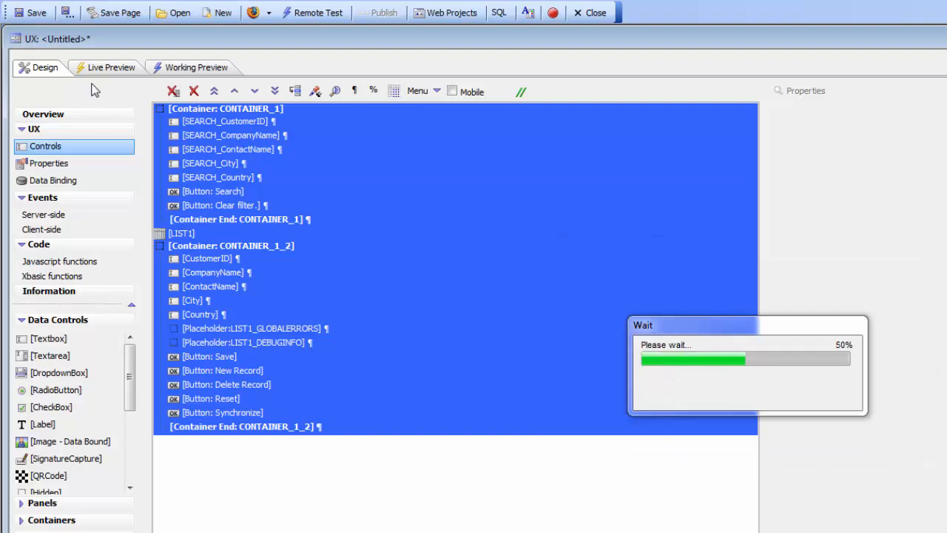
left_click(187, 69)
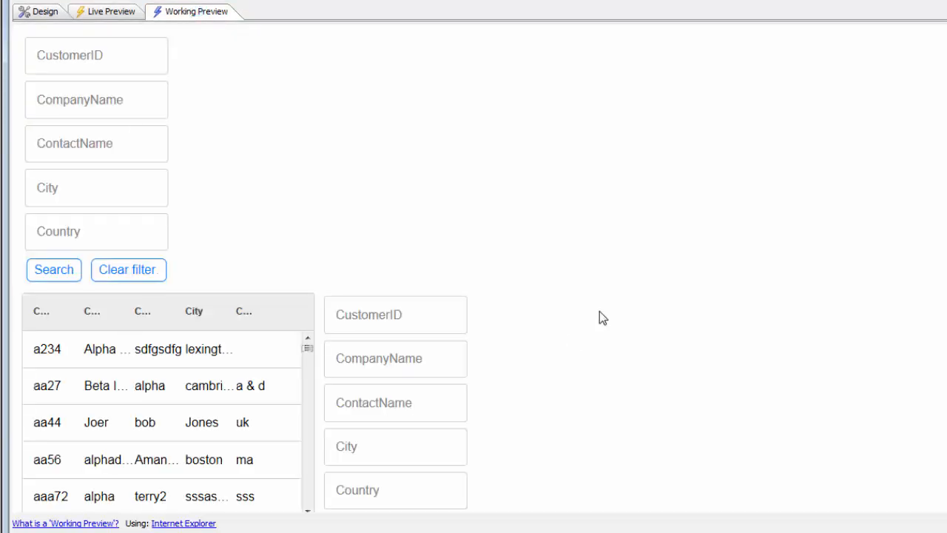
Step: Set the width of the LIST1 control to 8in and run the Working Preview again
left_click(39, 11)
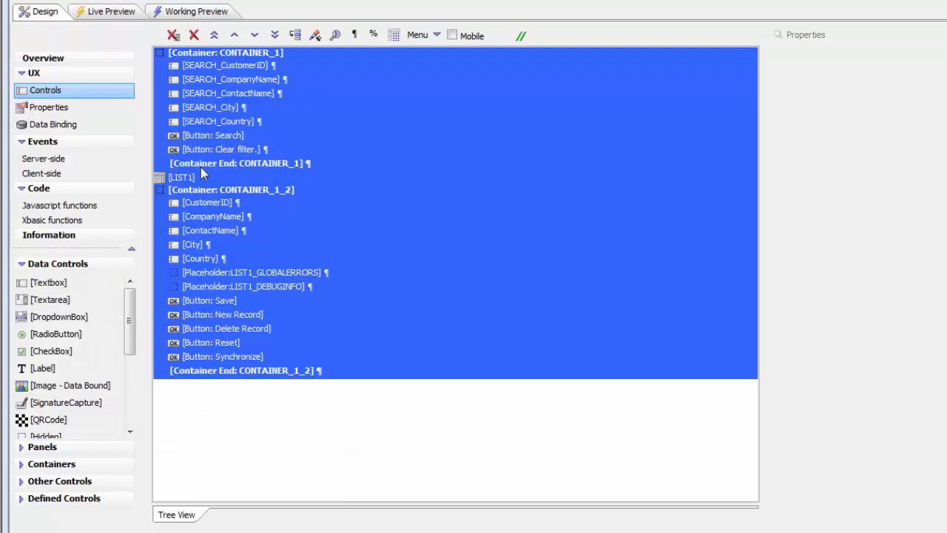
left_click(201, 175)
left_click(853, 105)
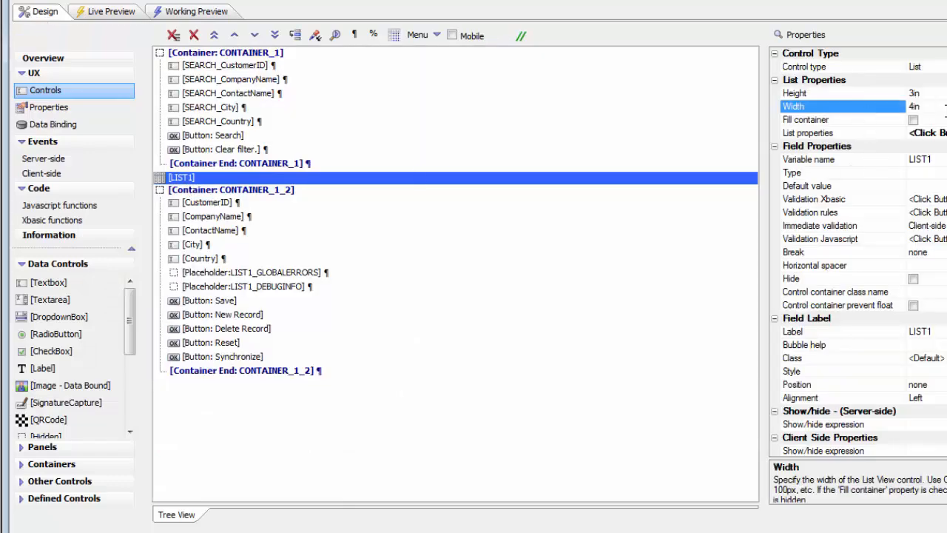
type("8")
left_click(824, 121)
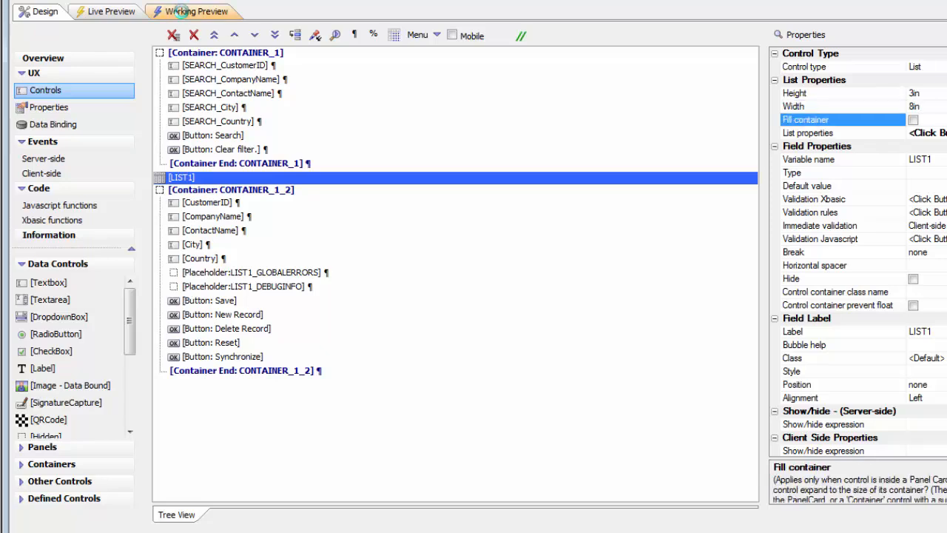
left_click(185, 13)
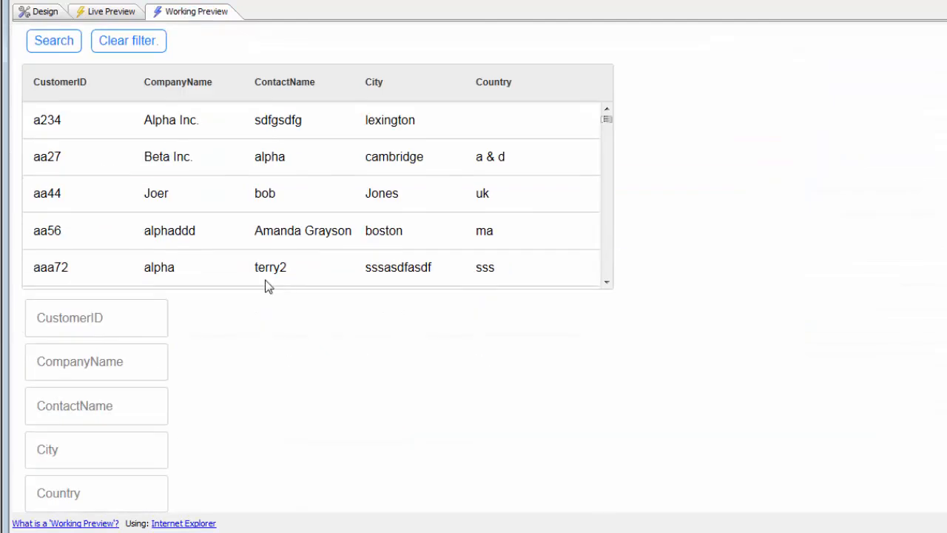
Step: Select several customer rows in the list one after another to check how the detail fields follow the selection
left_click(175, 217)
left_click(160, 185)
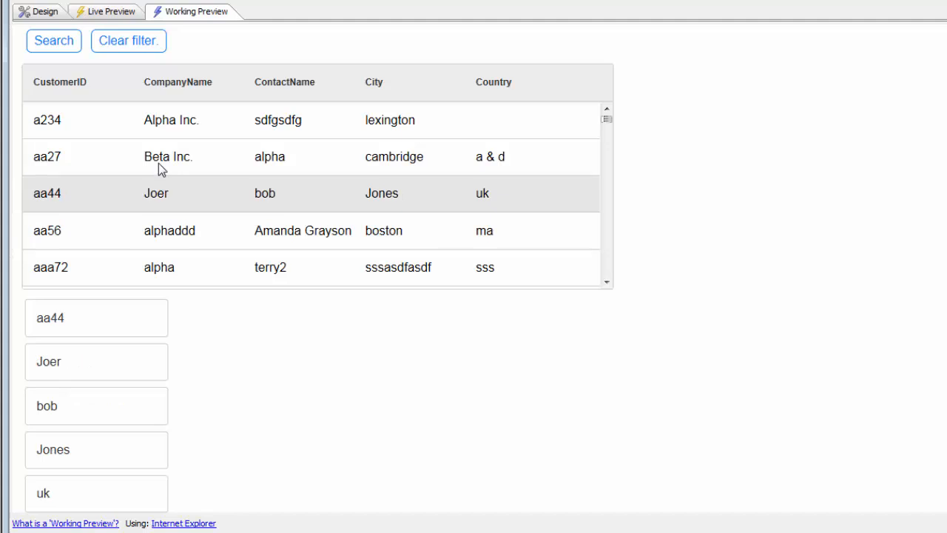
left_click(159, 163)
left_click(162, 198)
left_click(168, 239)
Step: Select the fifth customer row, enter a new contact name in its detail view and save the edit to the list
left_click(180, 269)
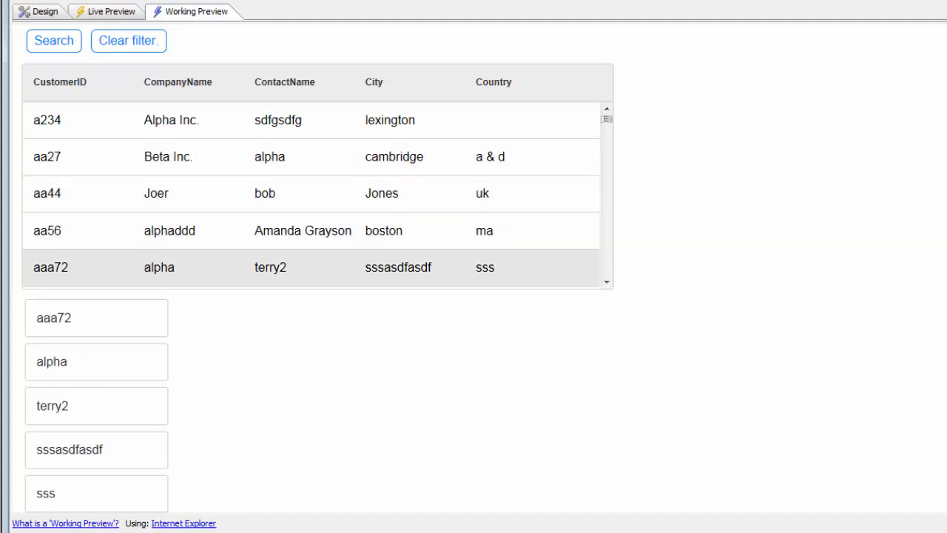
scroll(317, 269, "down", 2)
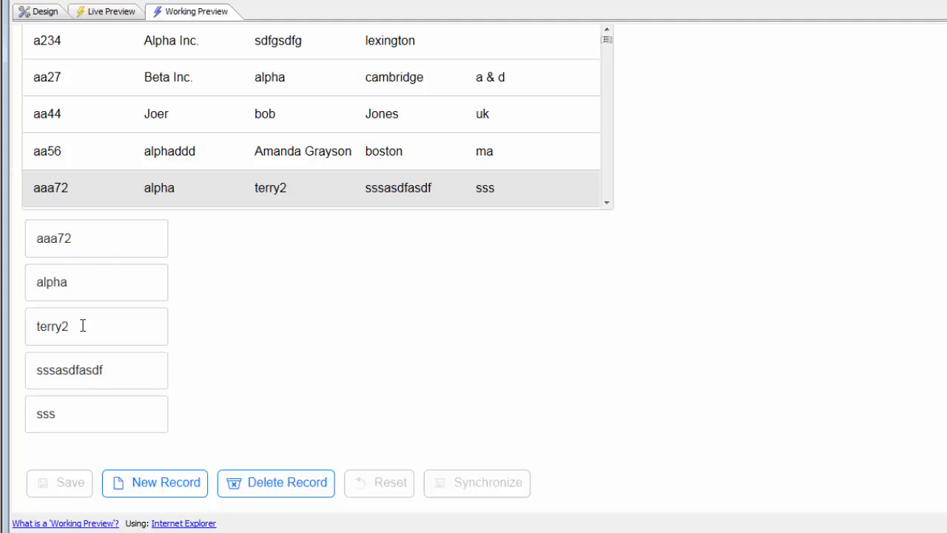
left_click_drag(79, 324, 10, 308)
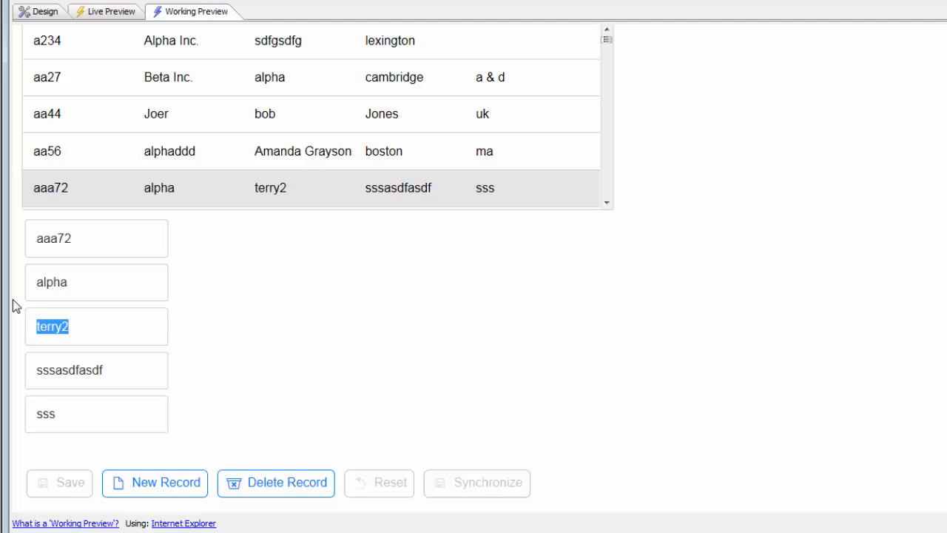
type("frank")
left_click(64, 483)
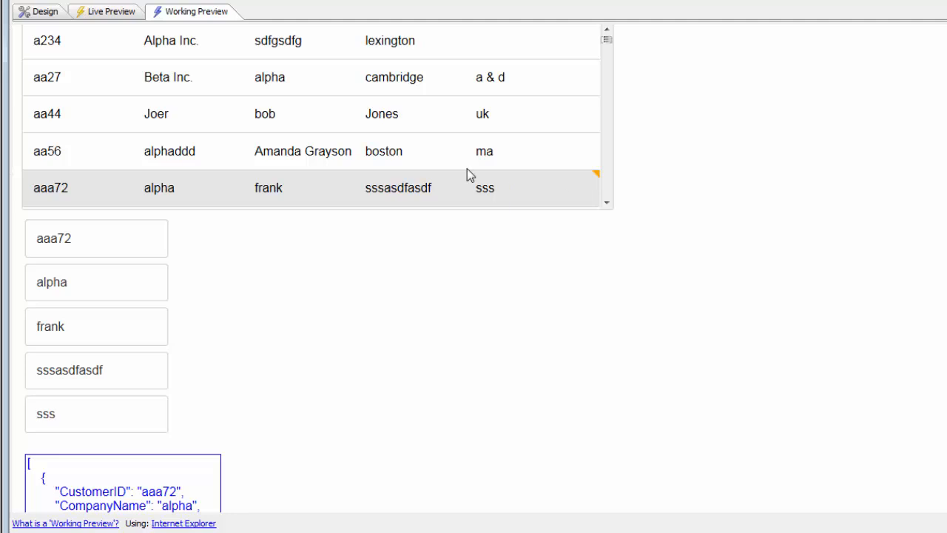
Step: Synchronize the edited customer row with the server and show the SQL commands executed for that row
scroll(444, 366, "down", 4)
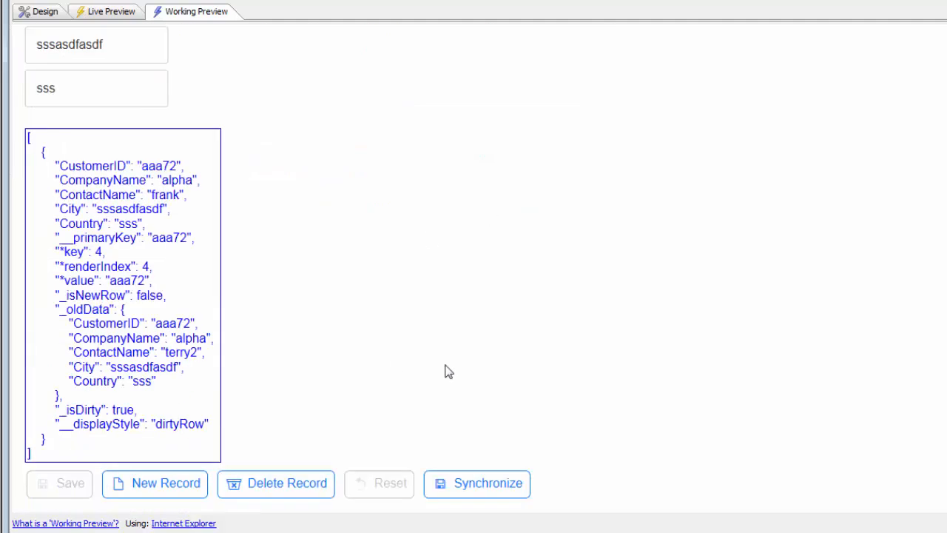
left_click(467, 487)
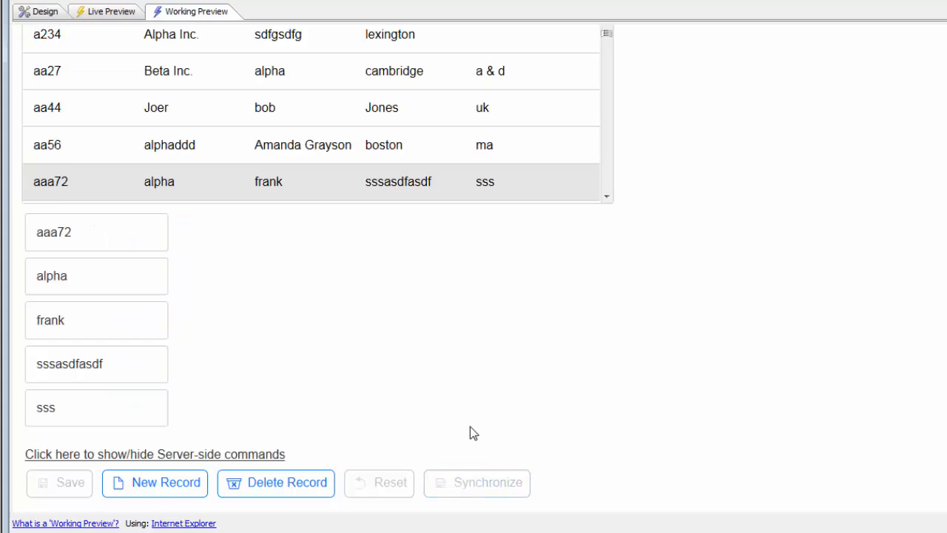
left_click(150, 455)
scroll(232, 411, "down", 3)
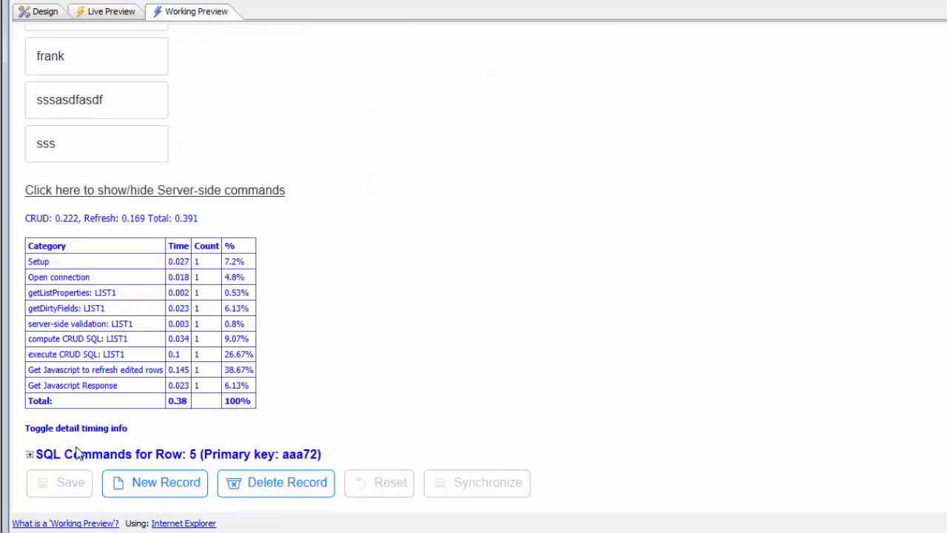
left_click(30, 455)
scroll(106, 423, "down", 1)
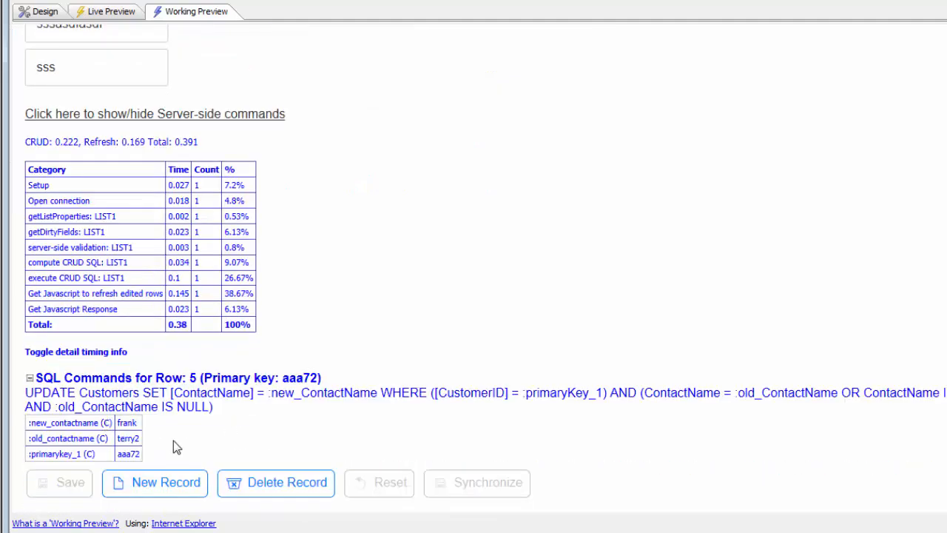
scroll(136, 304, "up", 9)
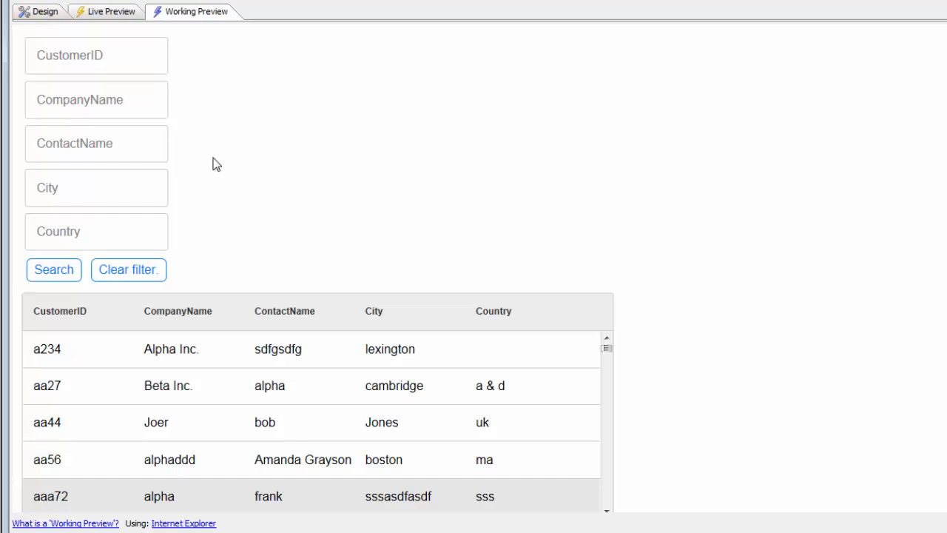
Step: Return to the design and review the Synchronization policy in LIST1's detail view properties, accepting its settings
left_click(47, 12)
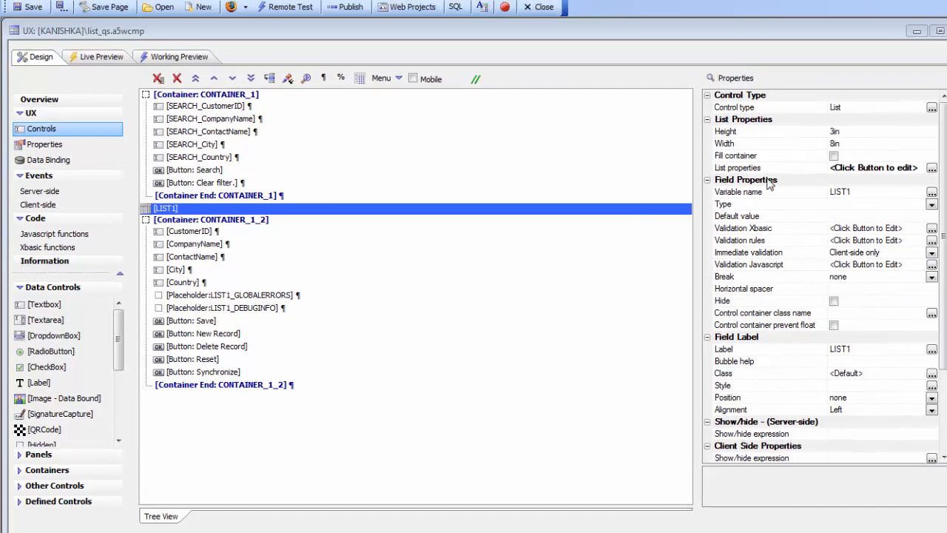
left_click(743, 169)
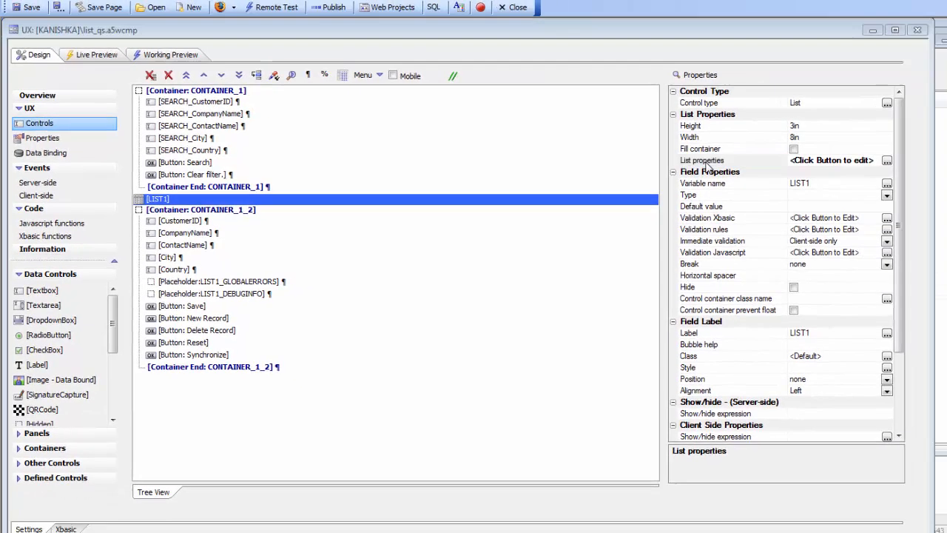
double_click(707, 165)
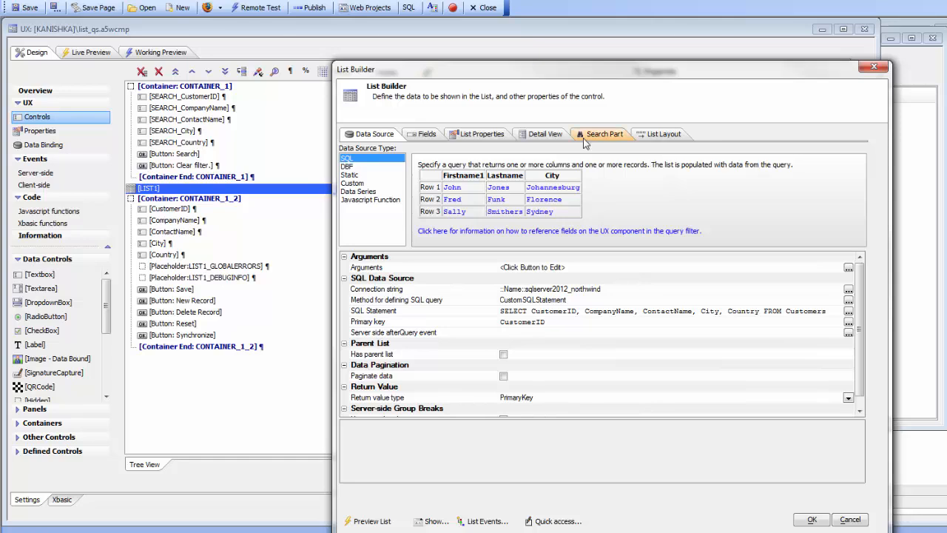
left_click(536, 136)
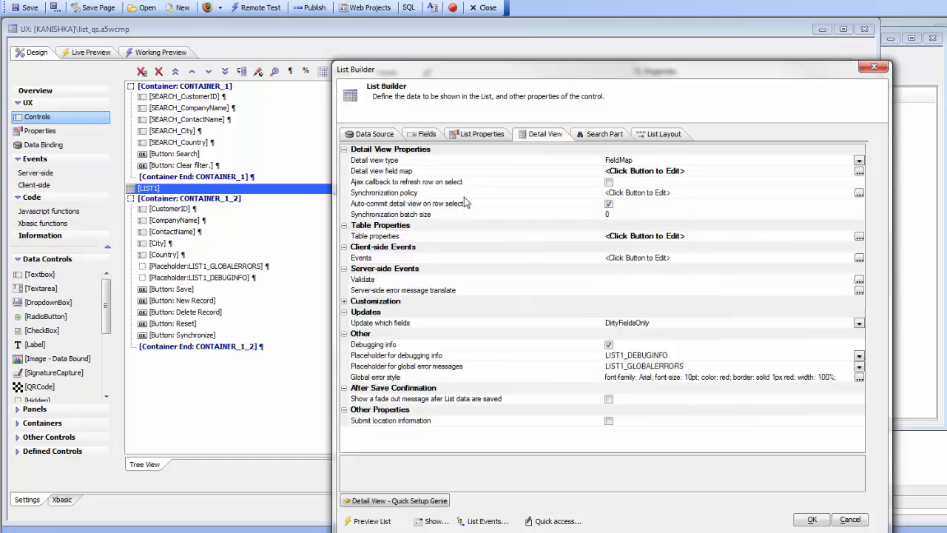
double_click(404, 197)
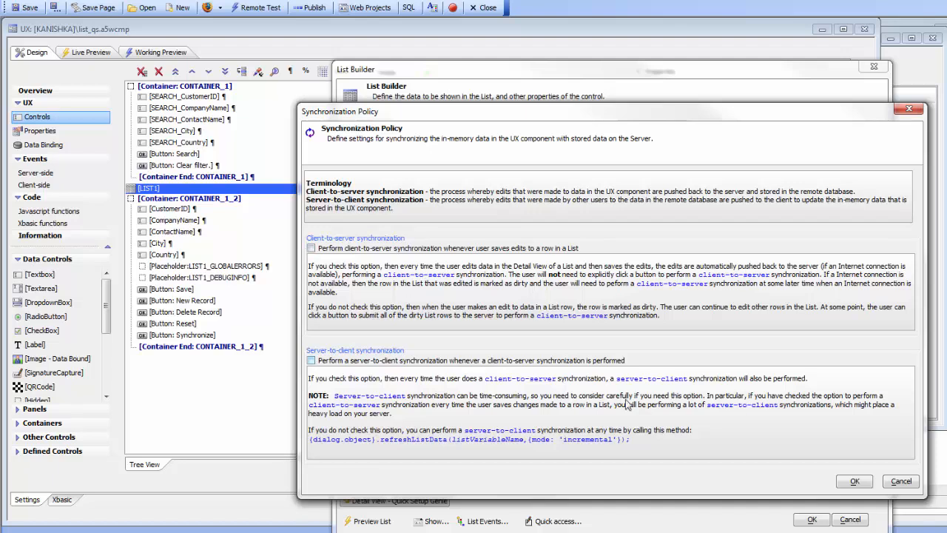
left_click(855, 482)
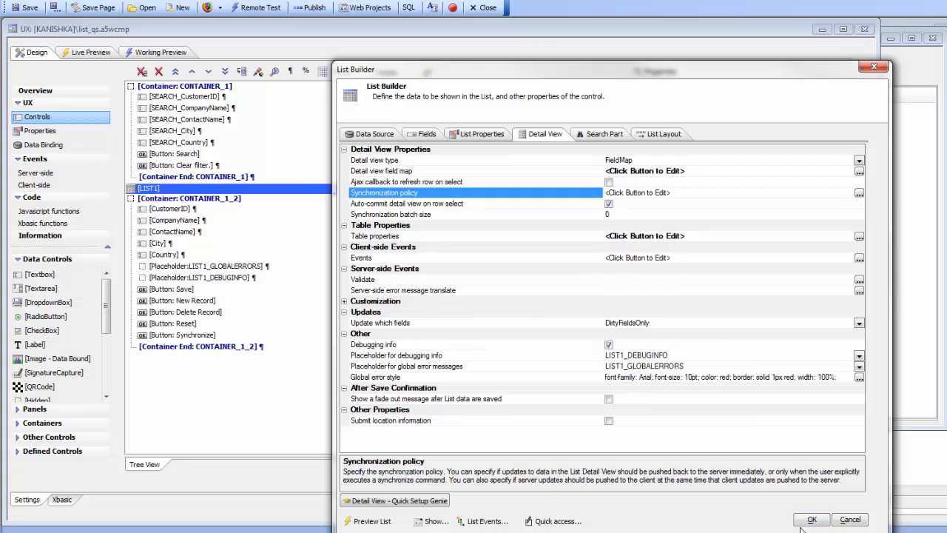
left_click(812, 519)
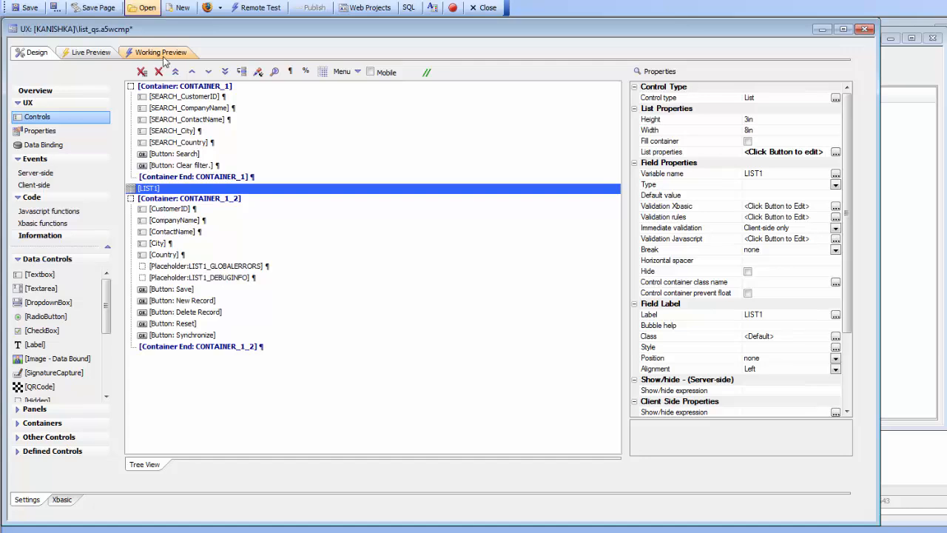
Step: Run the Working Preview again and search the customer list for records with the country usa
left_click(163, 52)
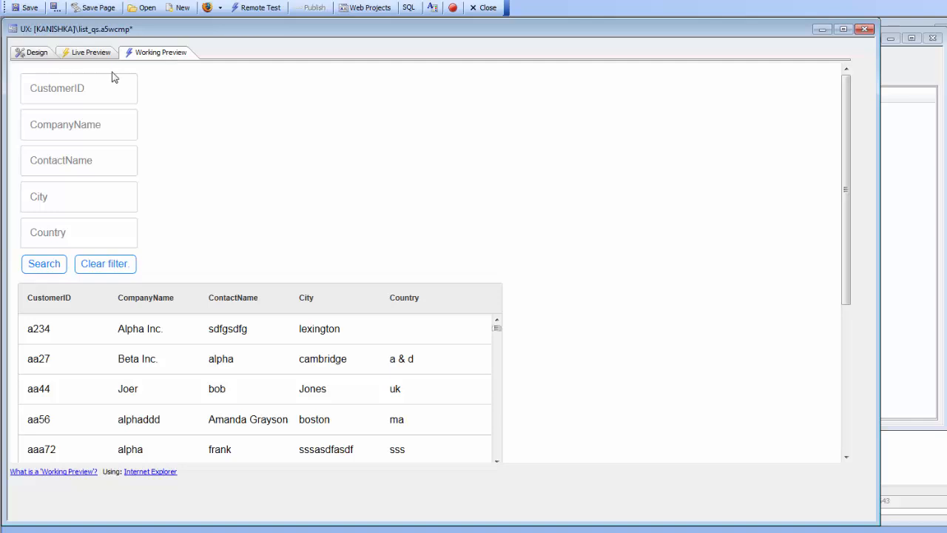
left_click(41, 200)
left_click(86, 236)
type("usa")
left_click(42, 264)
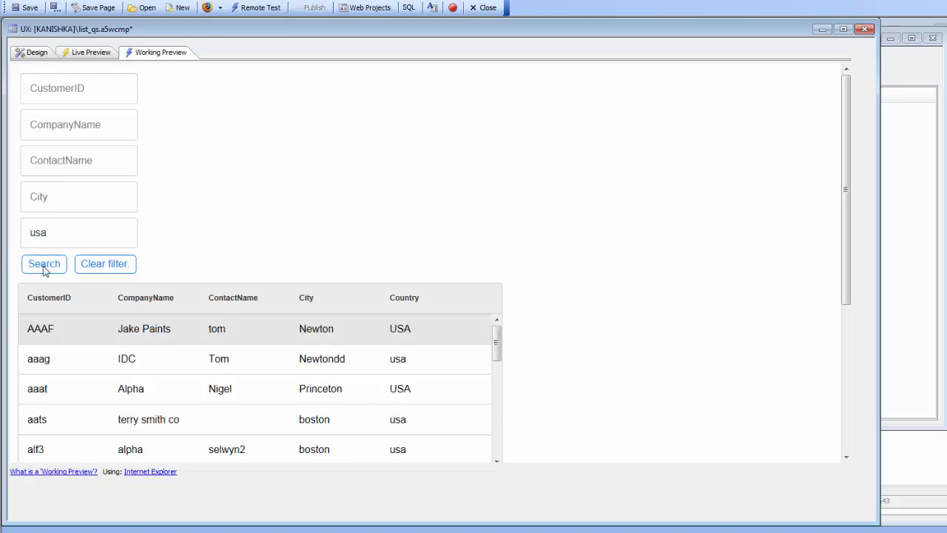
Step: Select The Big Cheese row near the end of the filtered list and view its detail fields
scroll(588, 296, "down", 3)
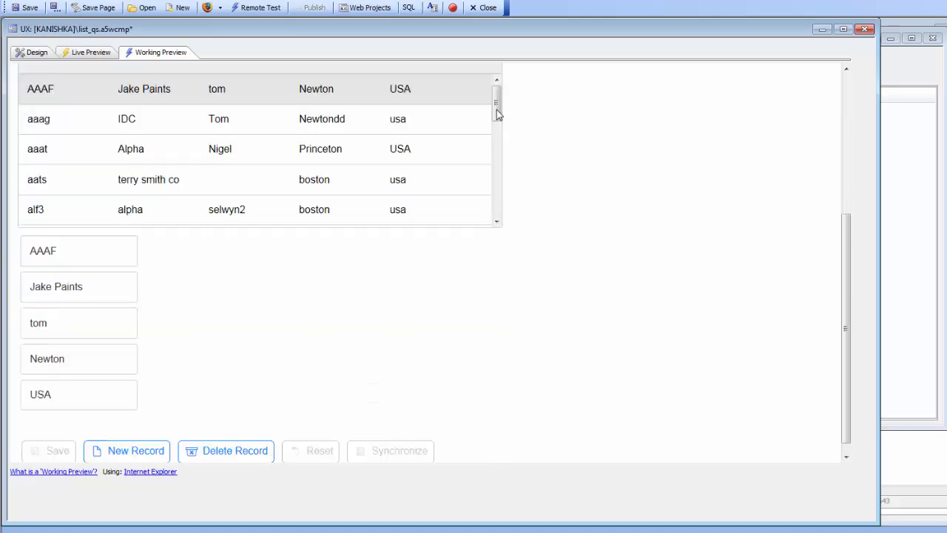
left_click_drag(497, 110, 497, 182)
left_click(53, 182)
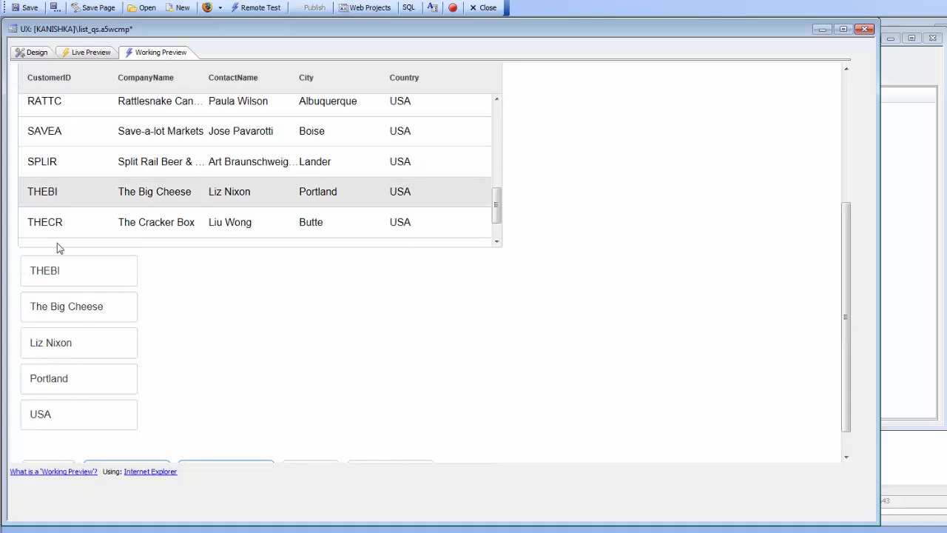
scroll(180, 359, "down", 1)
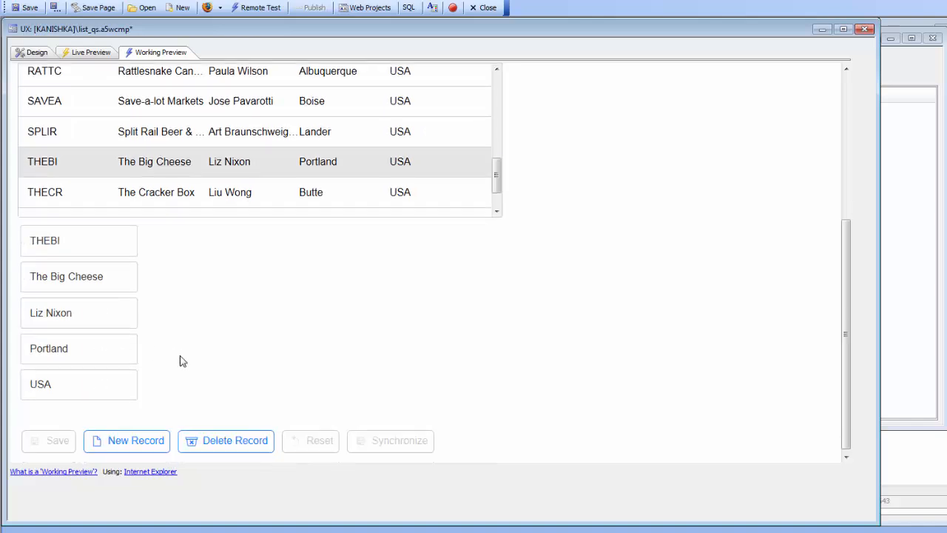